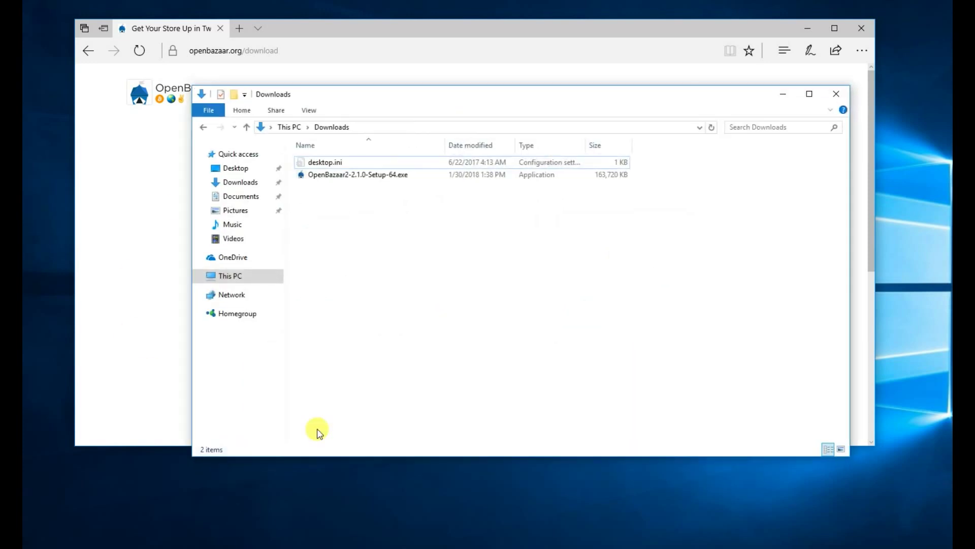
Run OpenBazaar2-2.1.0-Setup-64.exe from Downloads to reach the Wallet Setup screen
{"action": "left_click", "coordinate": [338, 177]}
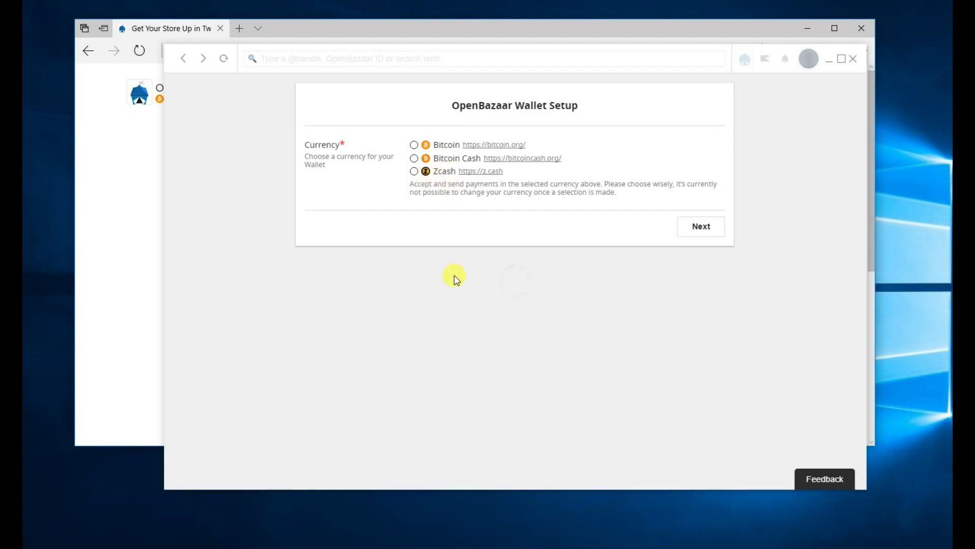
Choose Bitcoin Cash as the wallet currency and allow OpenBazaar through Windows Firewall
{"action": "left_click", "coordinate": [414, 161]}
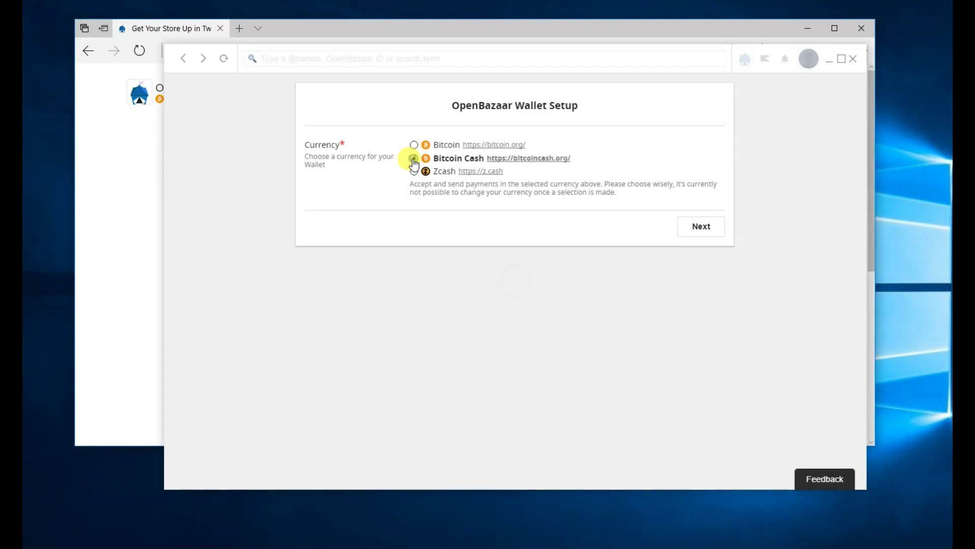
{"action": "left_click", "coordinate": [698, 230]}
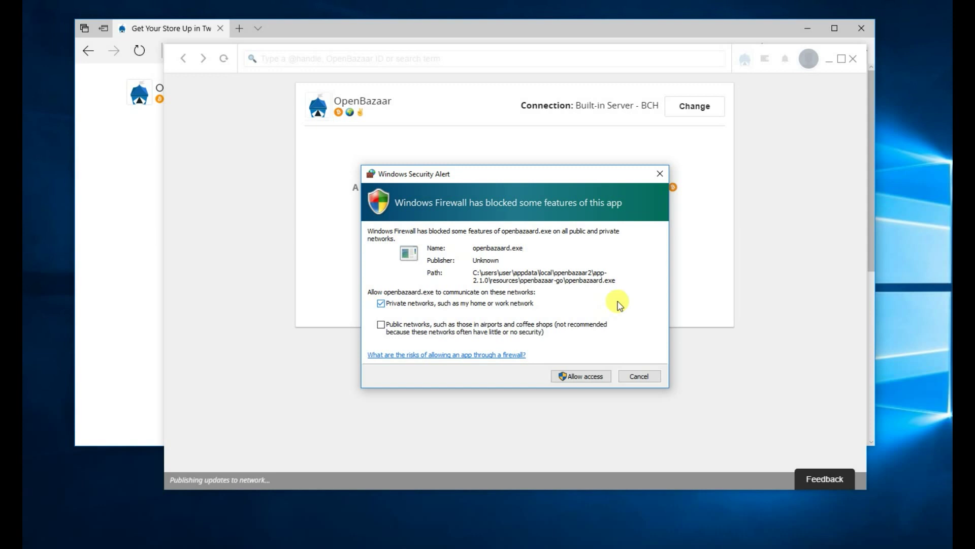
{"action": "left_click", "coordinate": [564, 379]}
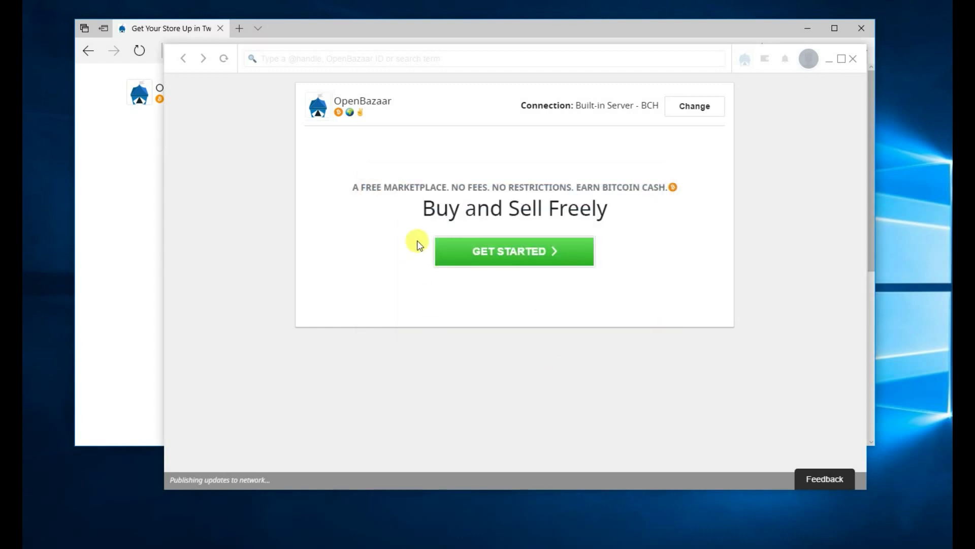
Name the store profile 'BCH user' with description 'Hello!' and continue to the terms
{"action": "left_click", "coordinate": [523, 253]}
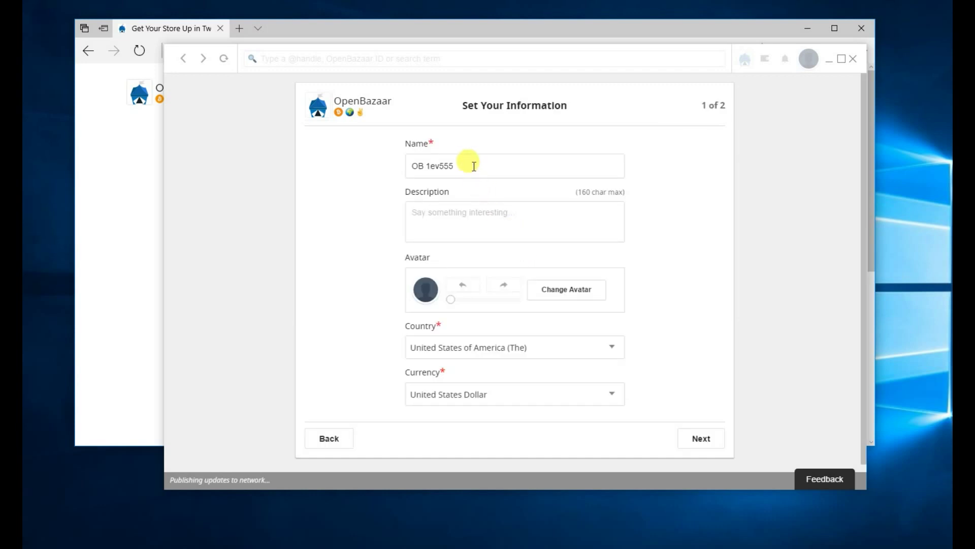
{"action": "left_click_drag", "start_coordinate": [473, 166], "coordinate": [369, 169]}
{"action": "type", "text": "BCH user"}
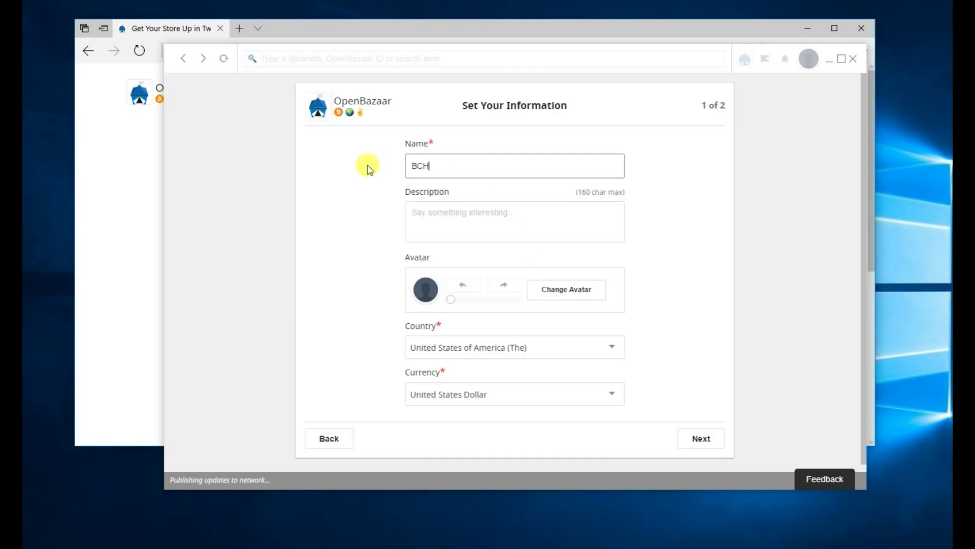
{"action": "left_click", "coordinate": [428, 218]}
{"action": "type", "text": "Hello!"}
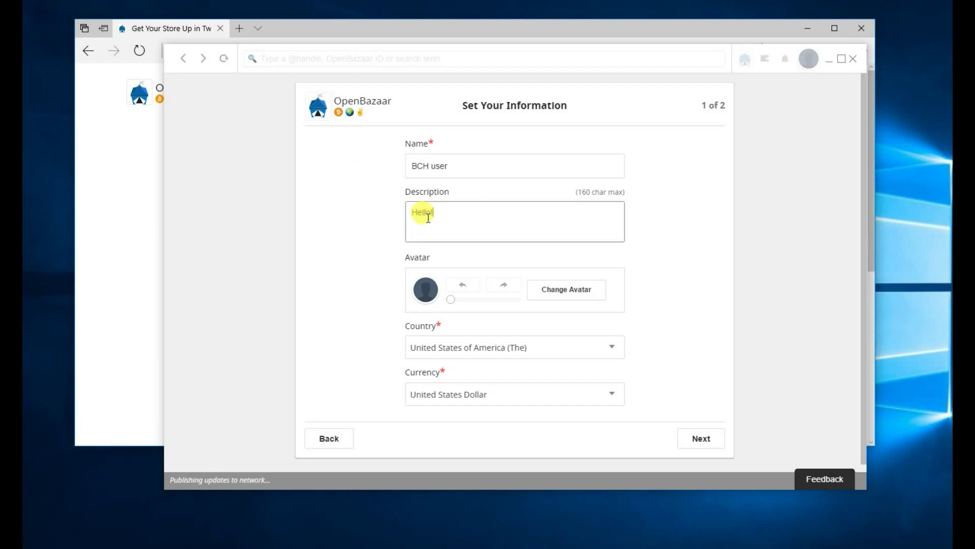
{"action": "left_click", "coordinate": [702, 440]}
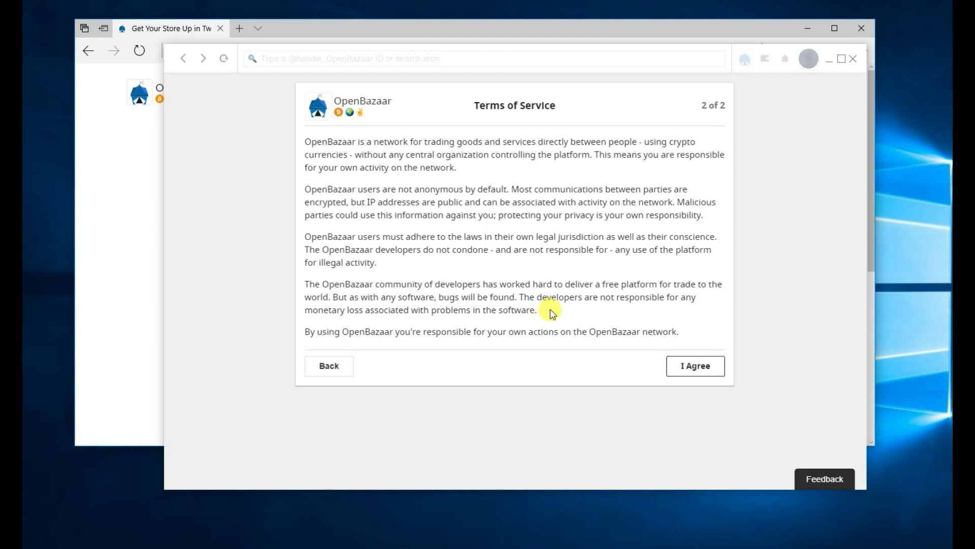
Agree to the terms and close the 'Welcome to your store' message
{"action": "left_click", "coordinate": [700, 367]}
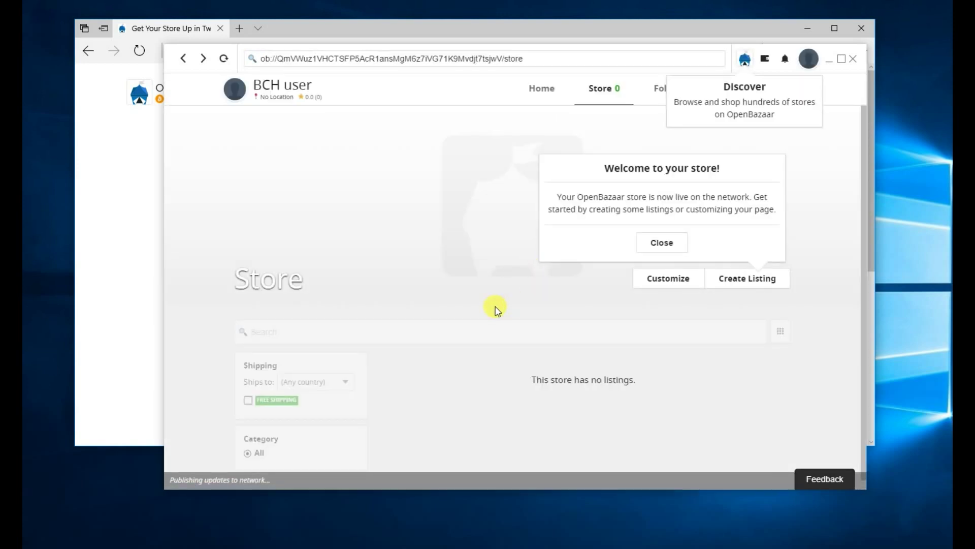
{"action": "left_click", "coordinate": [658, 245]}
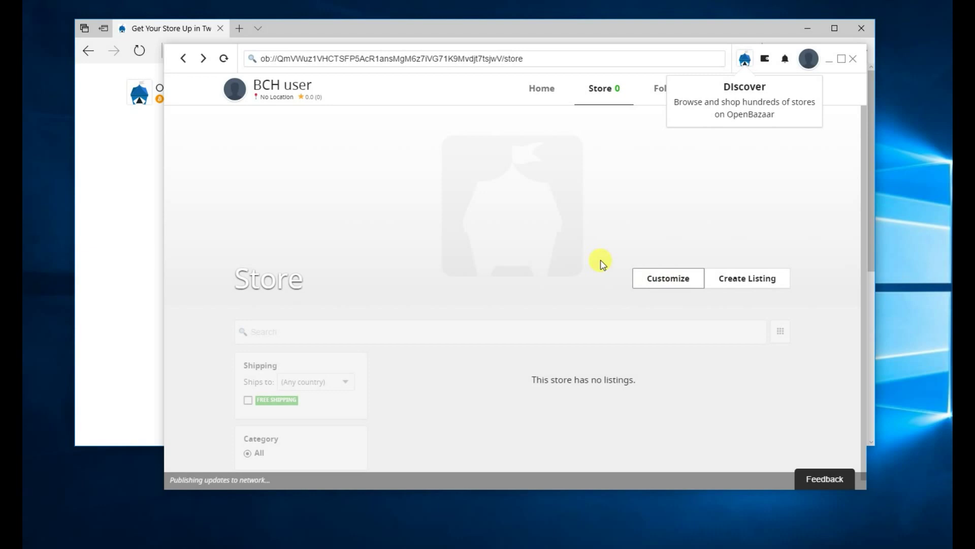
Search Discover via OB1, filtering listings to Bitcoin Cash as the accepted currency
{"action": "left_click", "coordinate": [744, 63]}
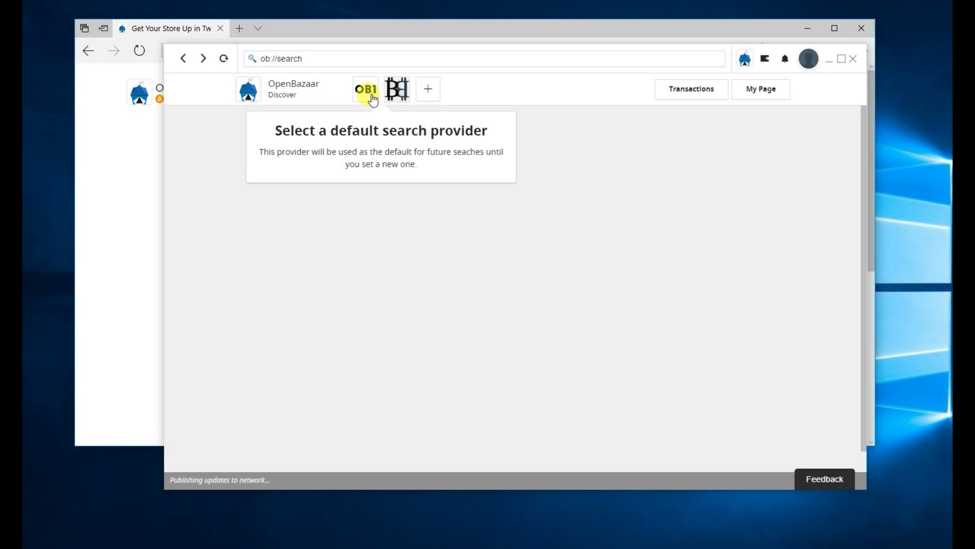
{"action": "left_click", "coordinate": [369, 99]}
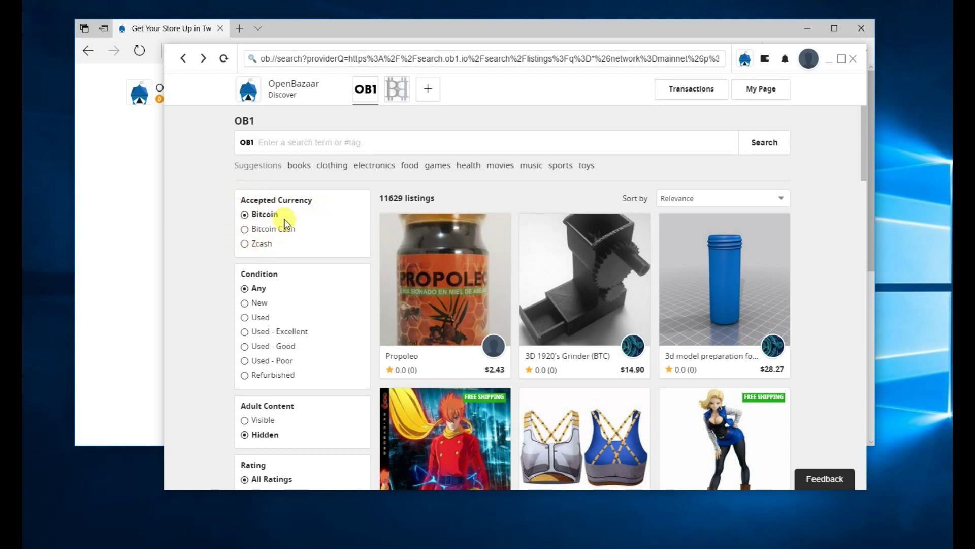
{"action": "left_click", "coordinate": [255, 228]}
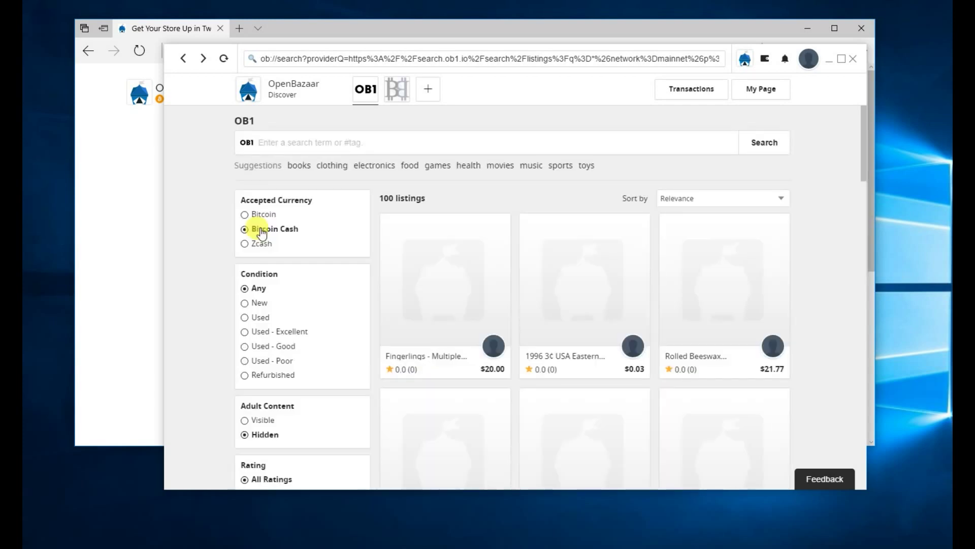
{"action": "left_click", "coordinate": [255, 246]}
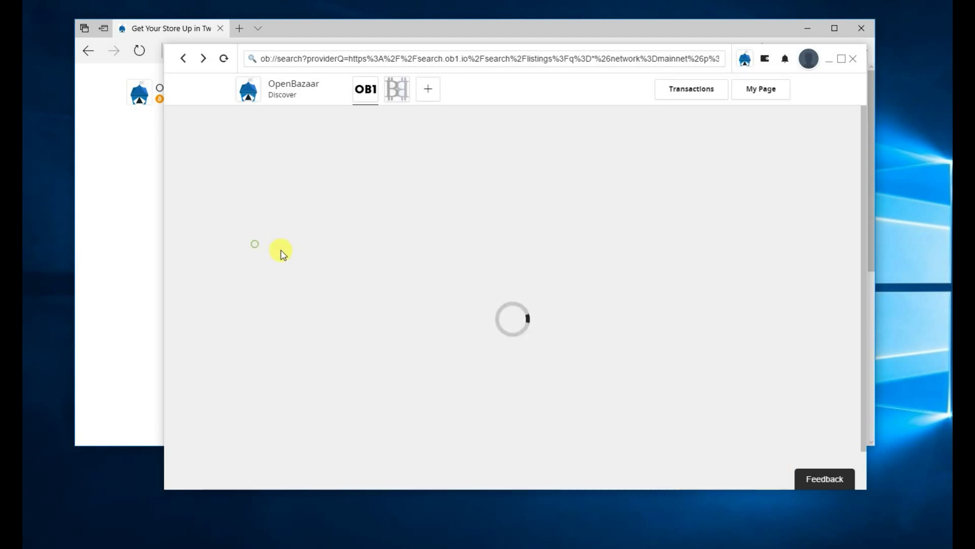
{"action": "left_click", "coordinate": [271, 237]}
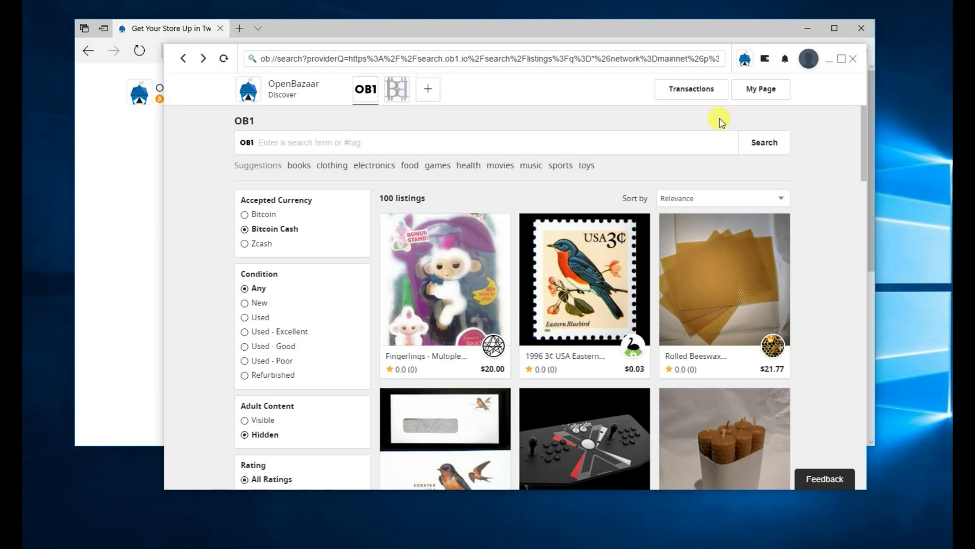
Copy the wallet's Bitcoin Cash receiving address from Receive Money
{"action": "left_click", "coordinate": [765, 62]}
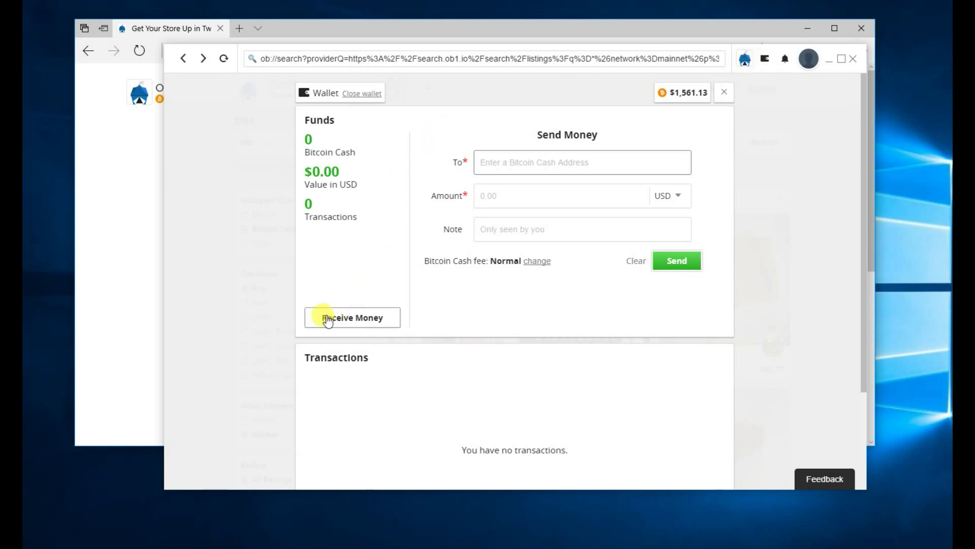
{"action": "left_click", "coordinate": [364, 321]}
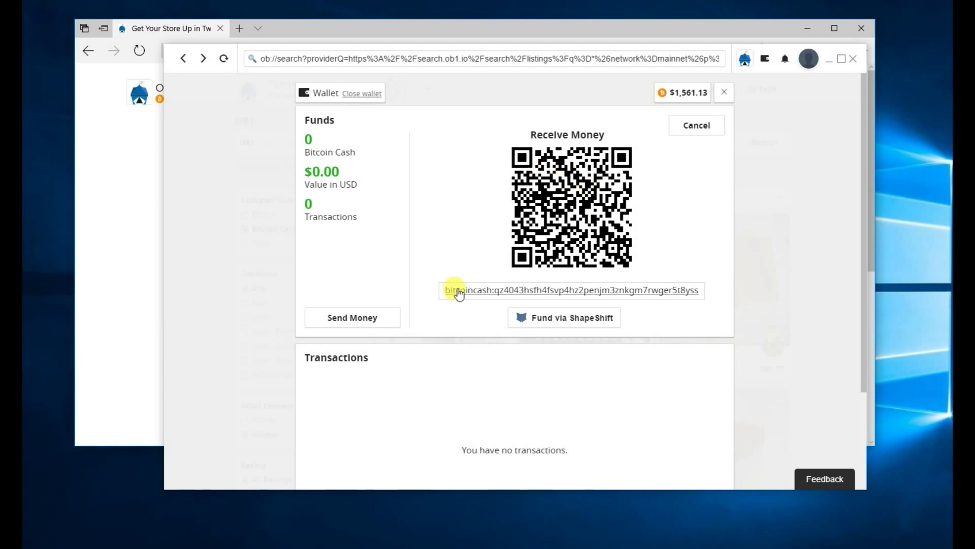
{"action": "left_click", "coordinate": [546, 294]}
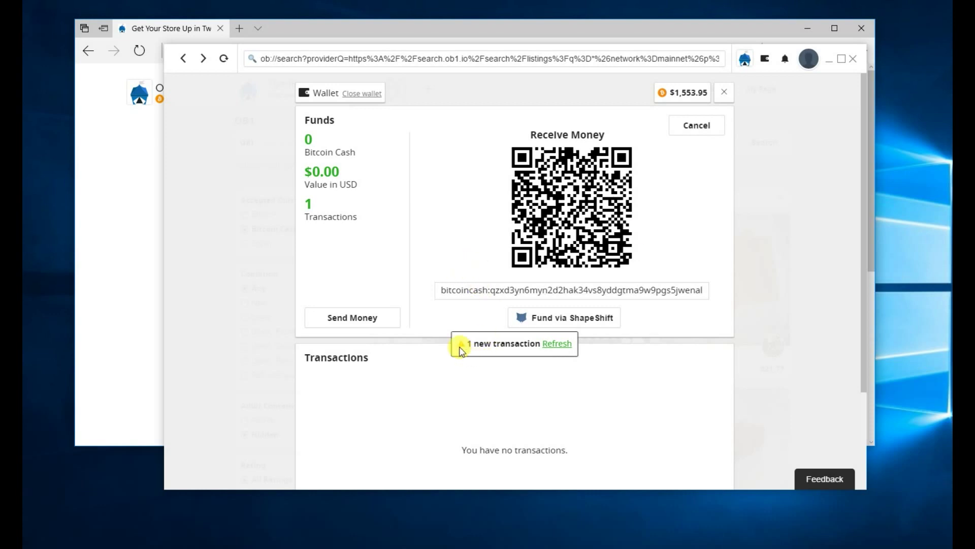
Refresh the wallet so the +$31.08 (0.02 BCH) incoming payment appears
{"action": "left_click", "coordinate": [557, 343]}
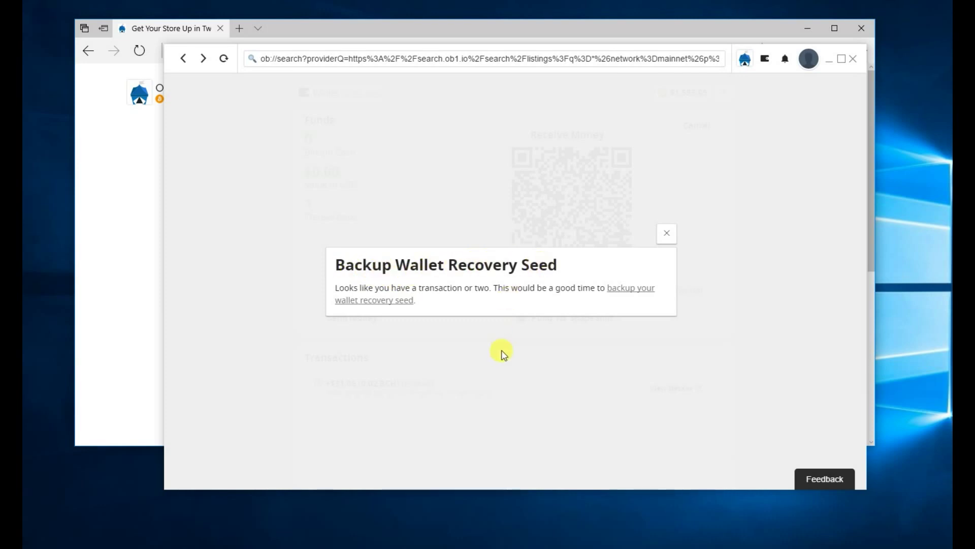
{"action": "left_click", "coordinate": [374, 304]}
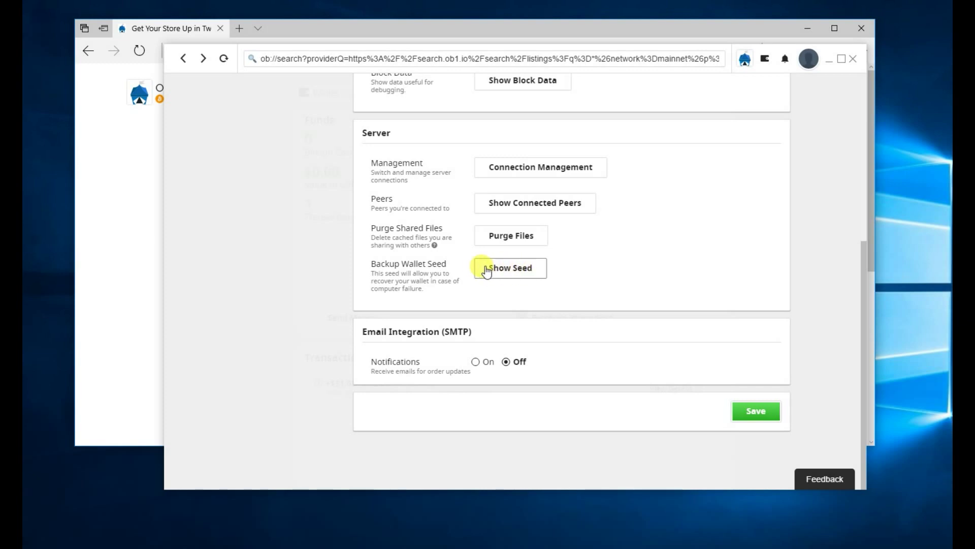
{"action": "scroll", "coordinate": [708, 292], "scroll_direction": "up", "scroll_amount": 6}
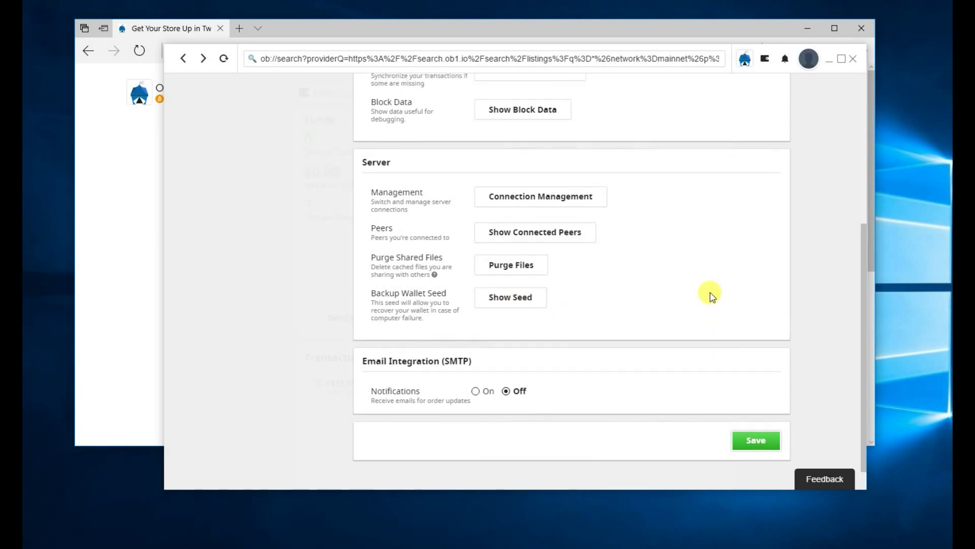
{"action": "left_click", "coordinate": [777, 93]}
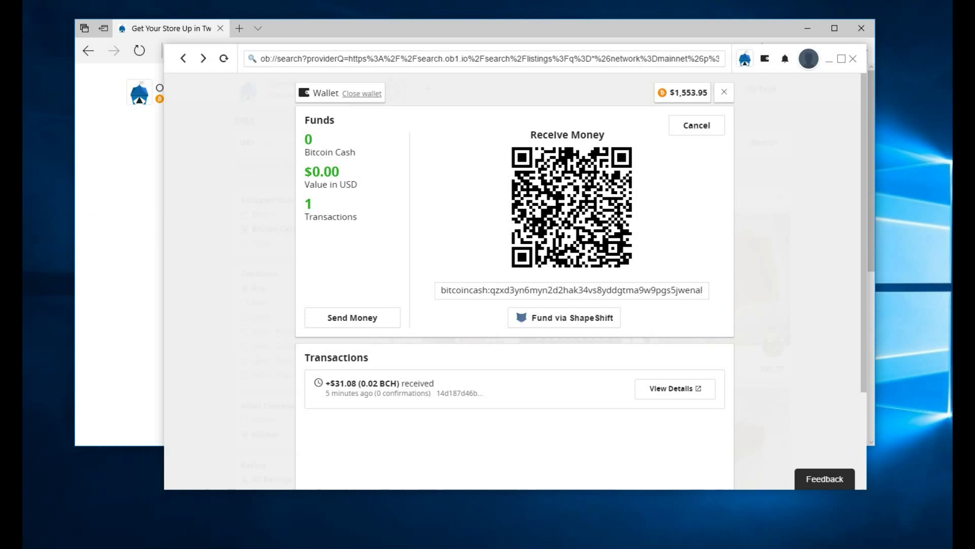
Open the $2.00 'Bitcoin and the Blockchain Security (Ebook)' listing from Discover results
{"action": "left_click", "coordinate": [745, 59]}
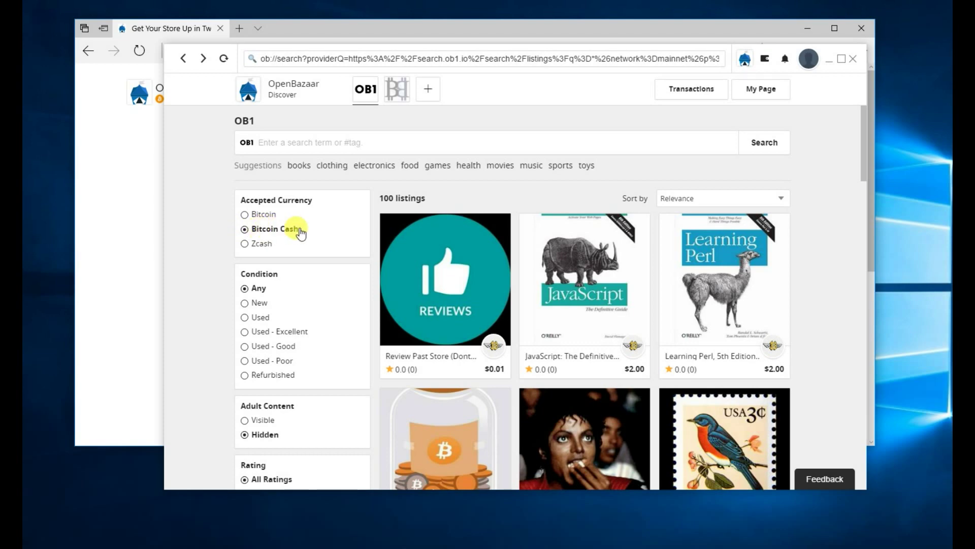
{"action": "scroll", "coordinate": [222, 316], "scroll_direction": "down", "scroll_amount": 4}
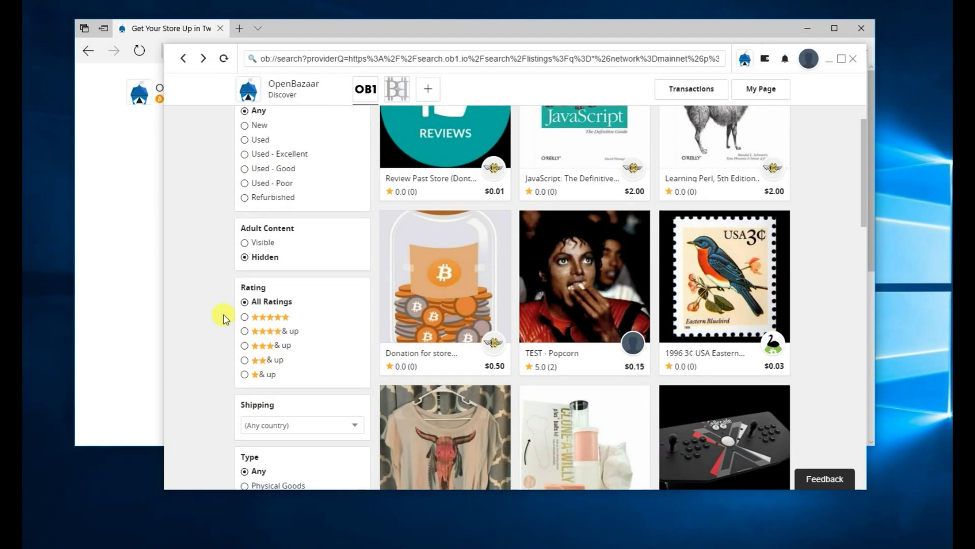
{"action": "scroll", "coordinate": [224, 318], "scroll_direction": "down", "scroll_amount": 6}
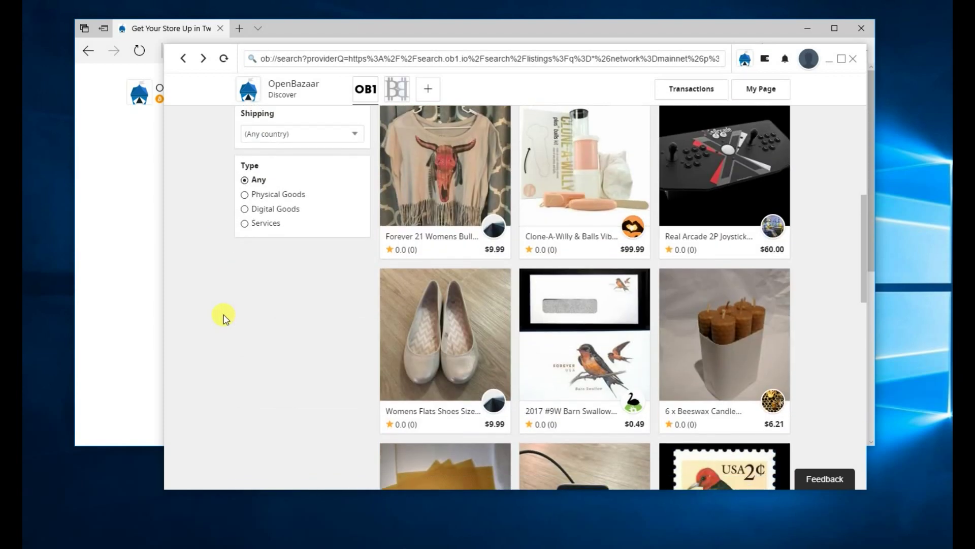
{"action": "scroll", "coordinate": [223, 318], "scroll_direction": "down", "scroll_amount": 5}
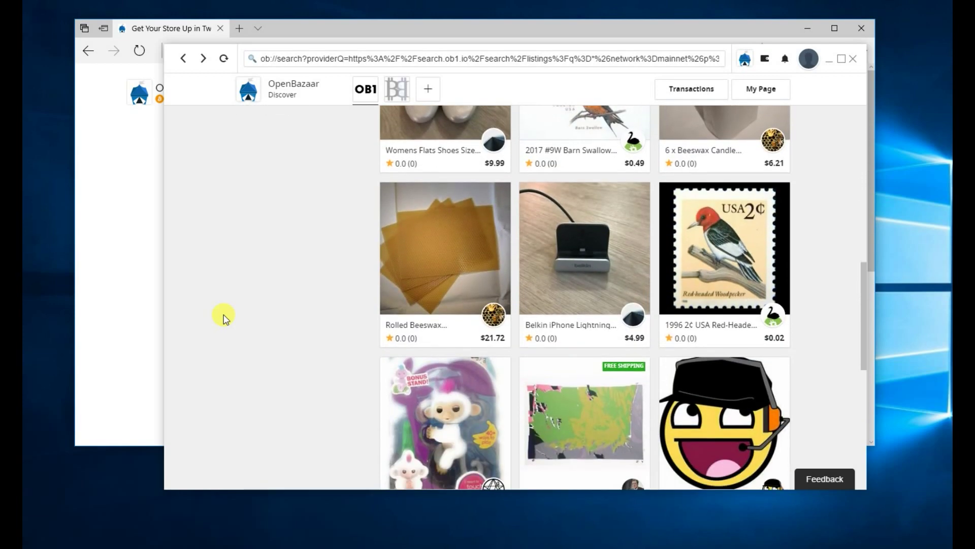
{"action": "scroll", "coordinate": [223, 318], "scroll_direction": "down", "scroll_amount": 2}
{"action": "scroll", "coordinate": [224, 318], "scroll_direction": "down", "scroll_amount": 1}
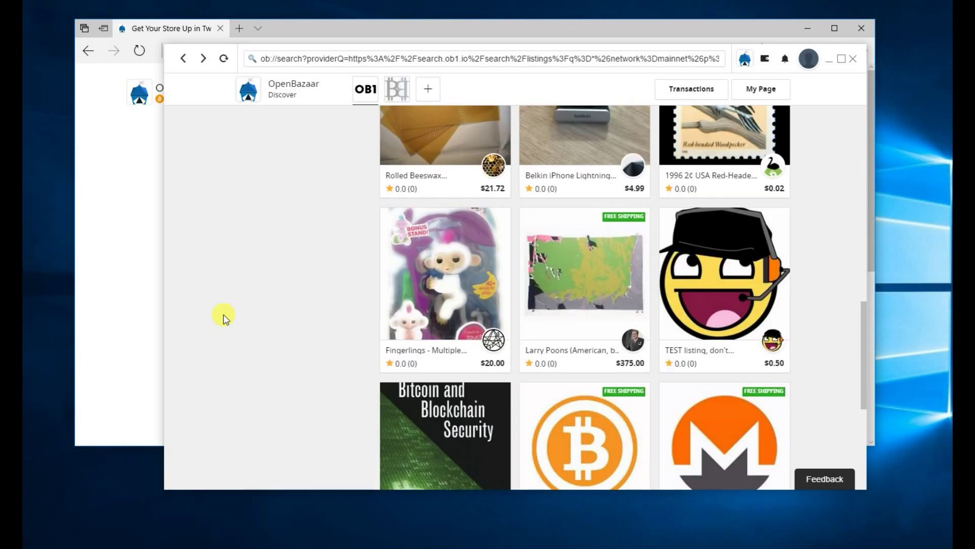
{"action": "scroll", "coordinate": [223, 318], "scroll_direction": "down", "scroll_amount": 1}
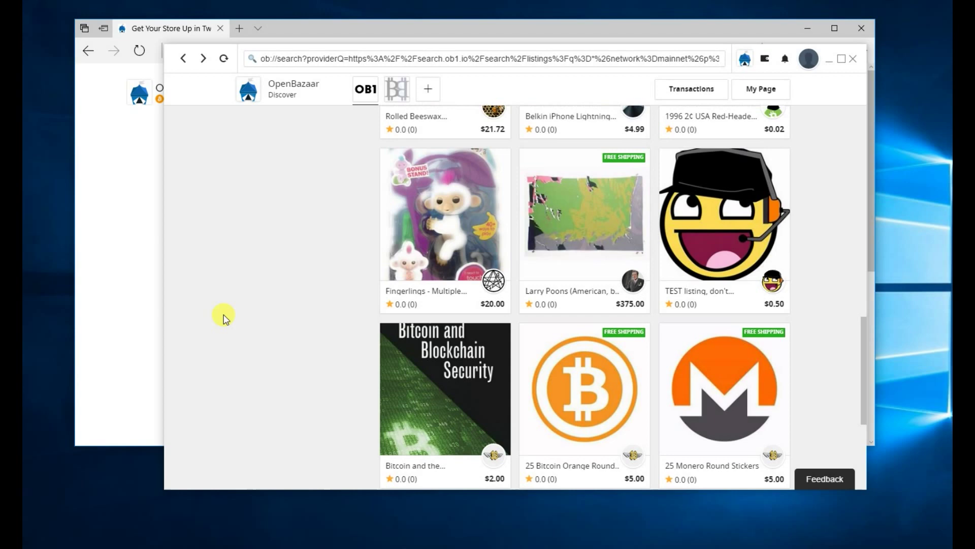
{"action": "scroll", "coordinate": [223, 318], "scroll_direction": "down", "scroll_amount": 1}
{"action": "scroll", "coordinate": [223, 318], "scroll_direction": "down", "scroll_amount": 2}
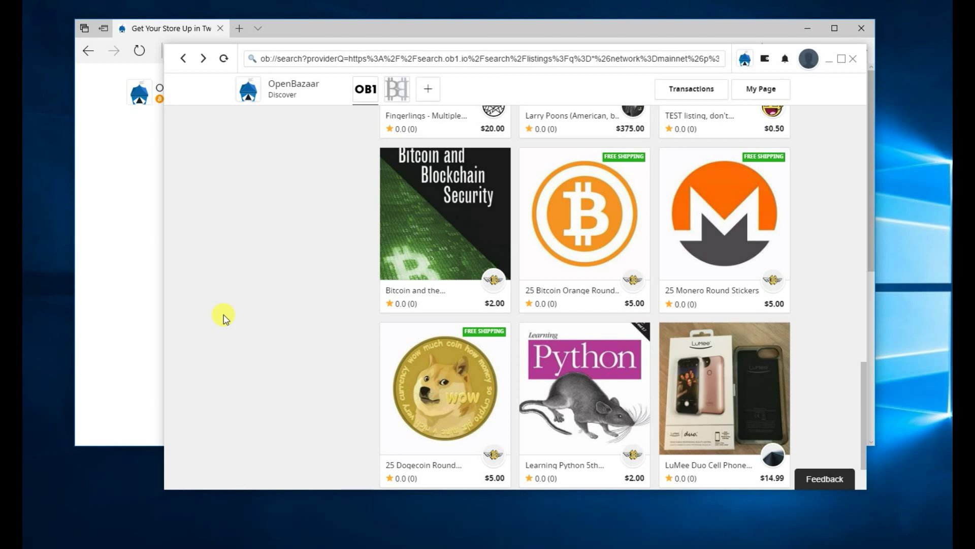
{"action": "left_click", "coordinate": [436, 245]}
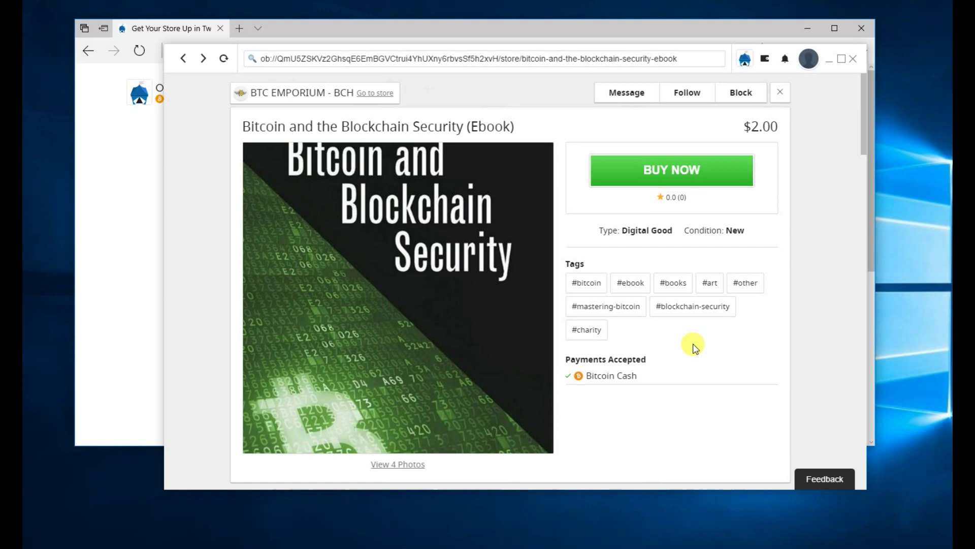
{"action": "scroll", "coordinate": [691, 346], "scroll_direction": "down", "scroll_amount": 5}
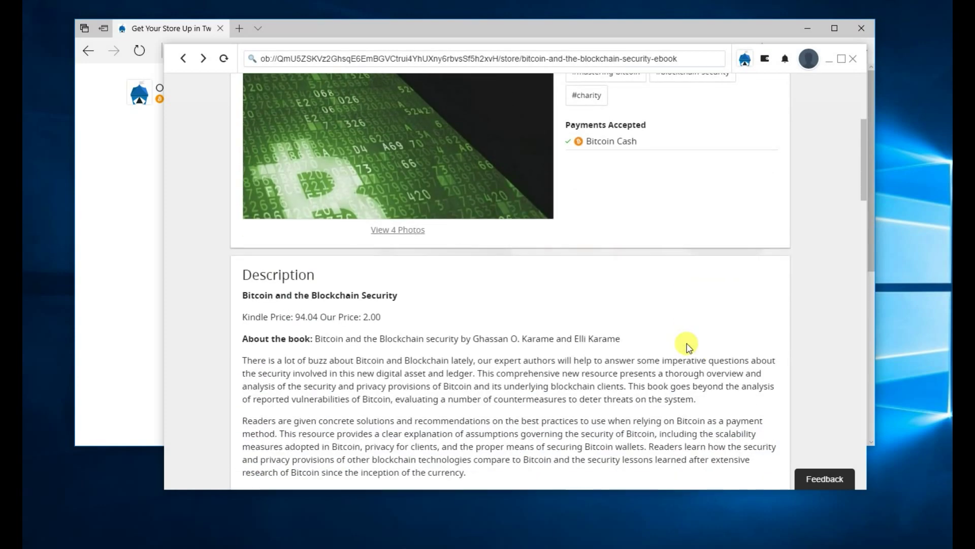
{"action": "scroll", "coordinate": [685, 343], "scroll_direction": "down", "scroll_amount": 2}
{"action": "scroll", "coordinate": [819, 295], "scroll_direction": "down", "scroll_amount": 1}
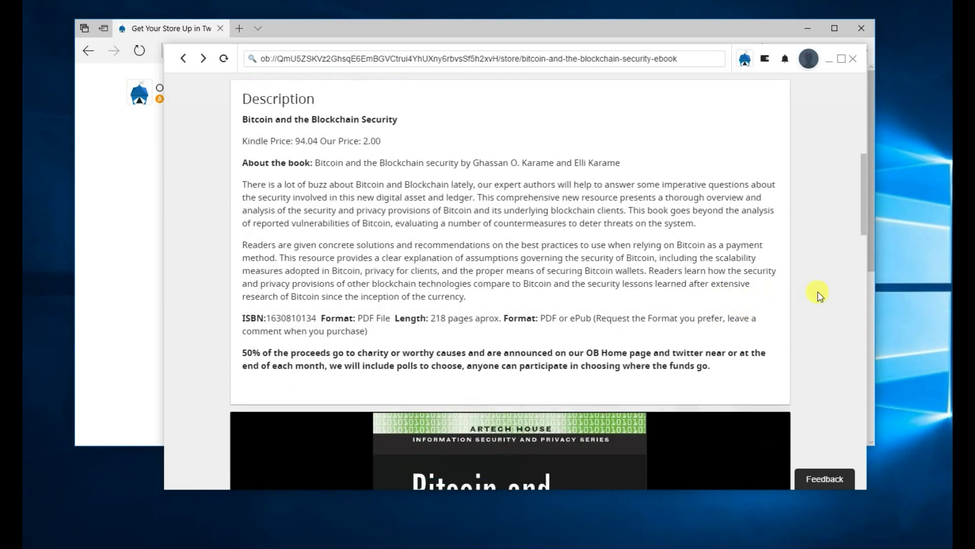
{"action": "left_click_drag", "start_coordinate": [862, 207], "coordinate": [857, 379]}
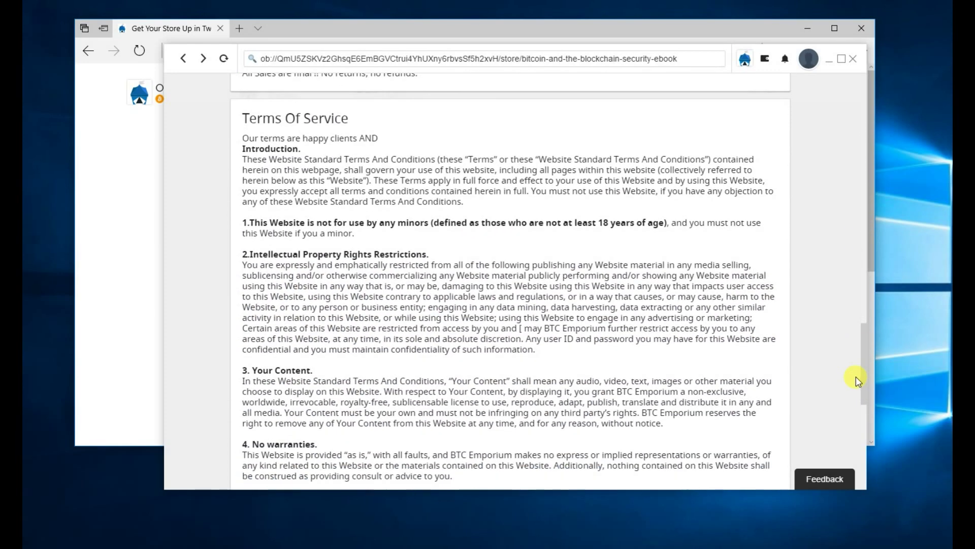
{"action": "left_click_drag", "start_coordinate": [864, 239], "coordinate": [856, 107]}
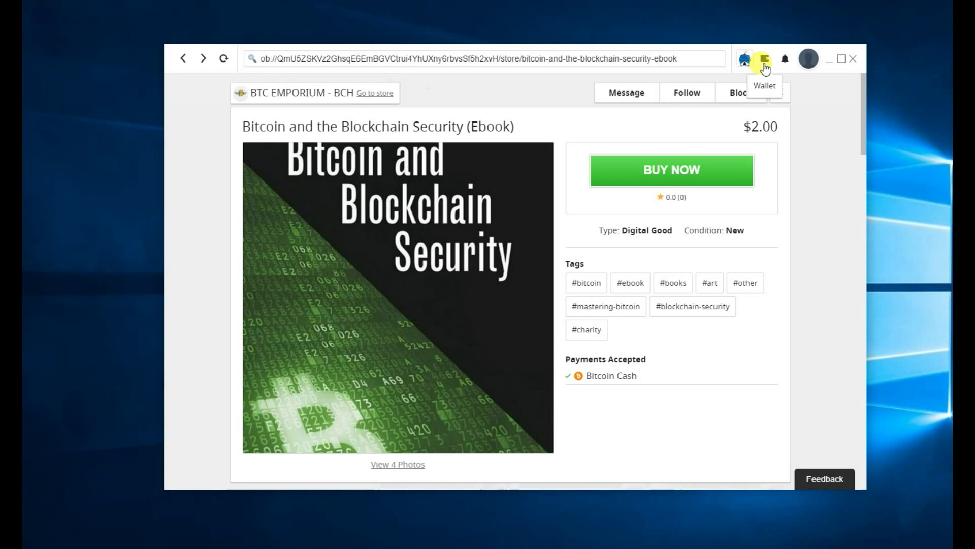
{"action": "left_click", "coordinate": [766, 61]}
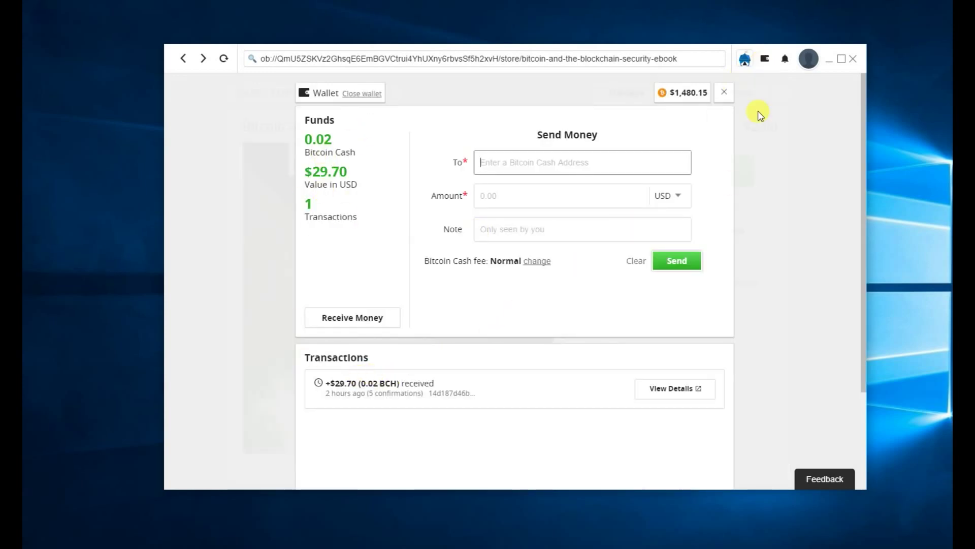
{"action": "left_click", "coordinate": [726, 93]}
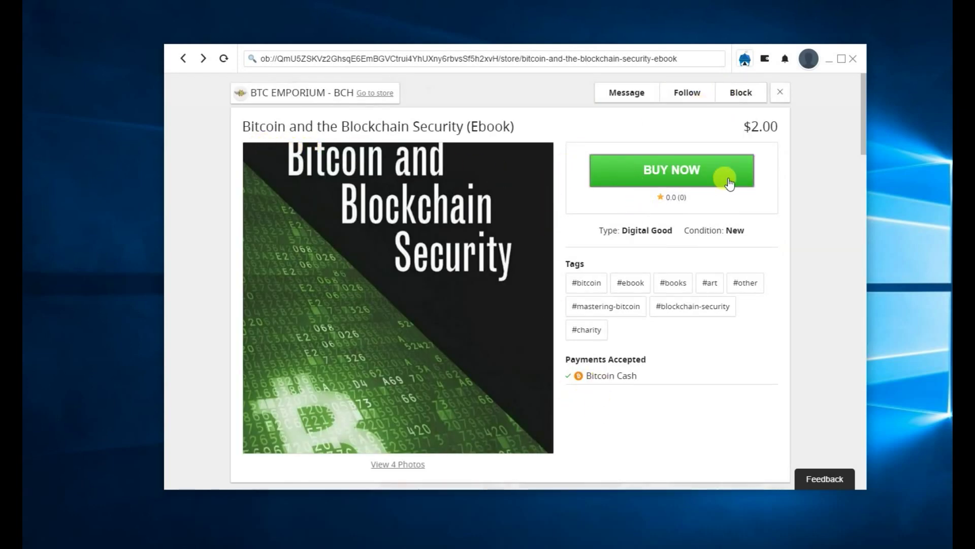
Buy one copy of the $2.00 ebook and proceed to pay 0.00135121 BCH
{"action": "left_click", "coordinate": [651, 176]}
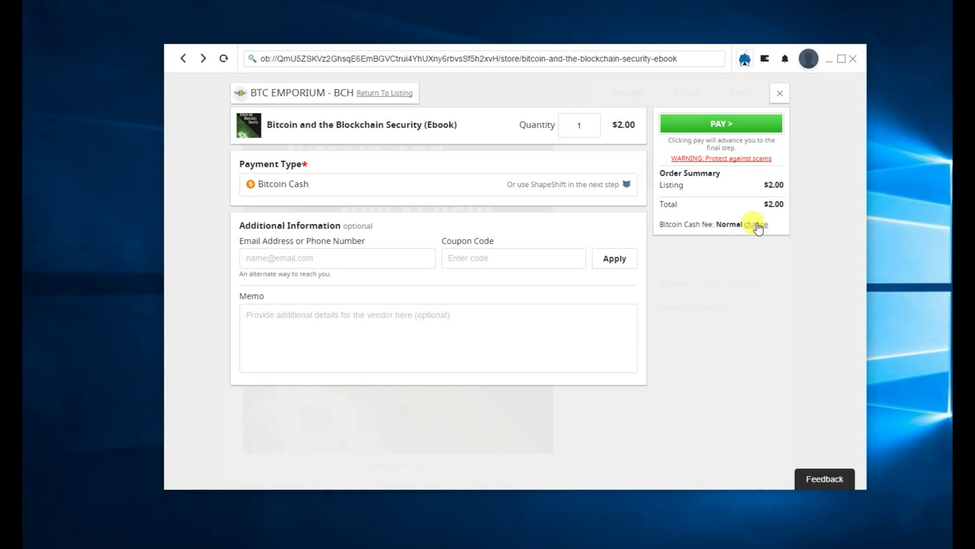
{"action": "left_click", "coordinate": [711, 131]}
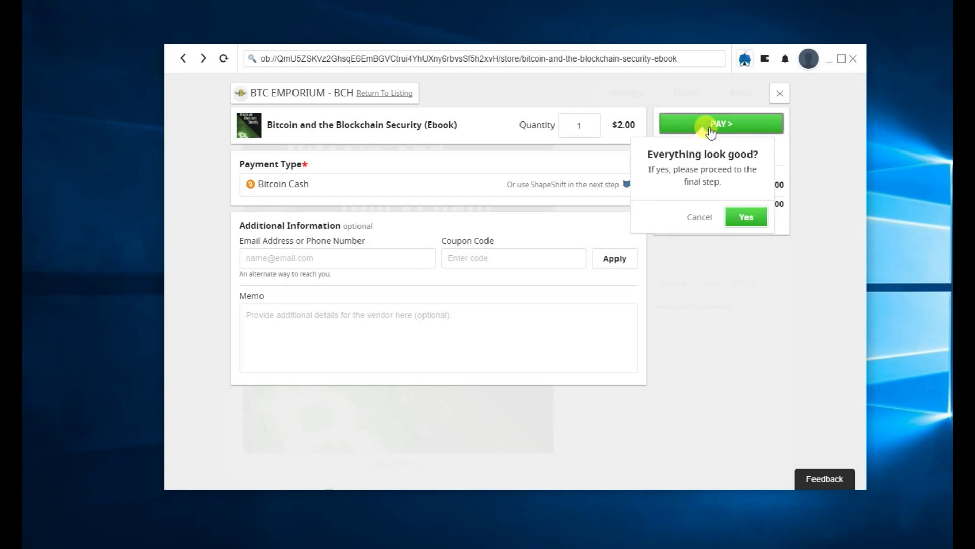
Pay the 0.00135121 BCH ebook order from the wallet balance
{"action": "left_click", "coordinate": [749, 219]}
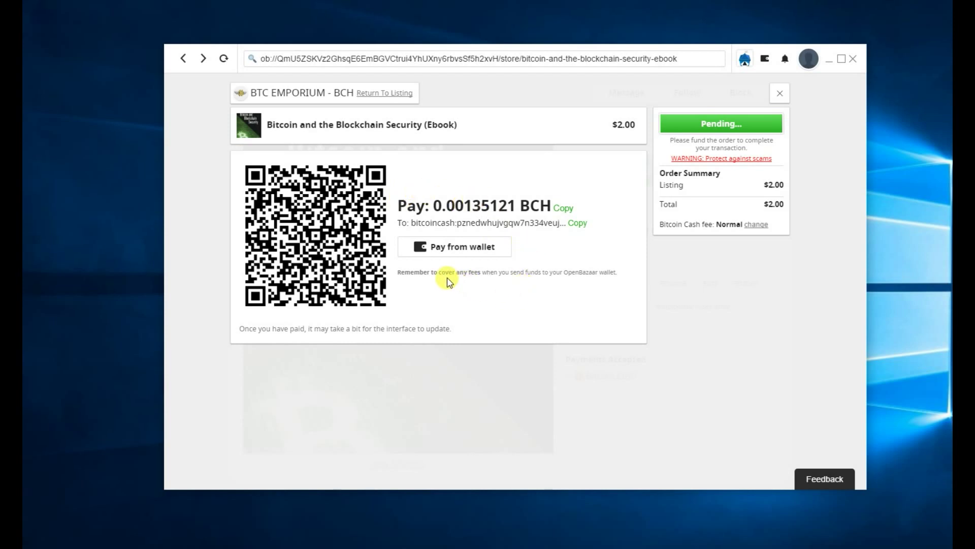
{"action": "left_click", "coordinate": [449, 249]}
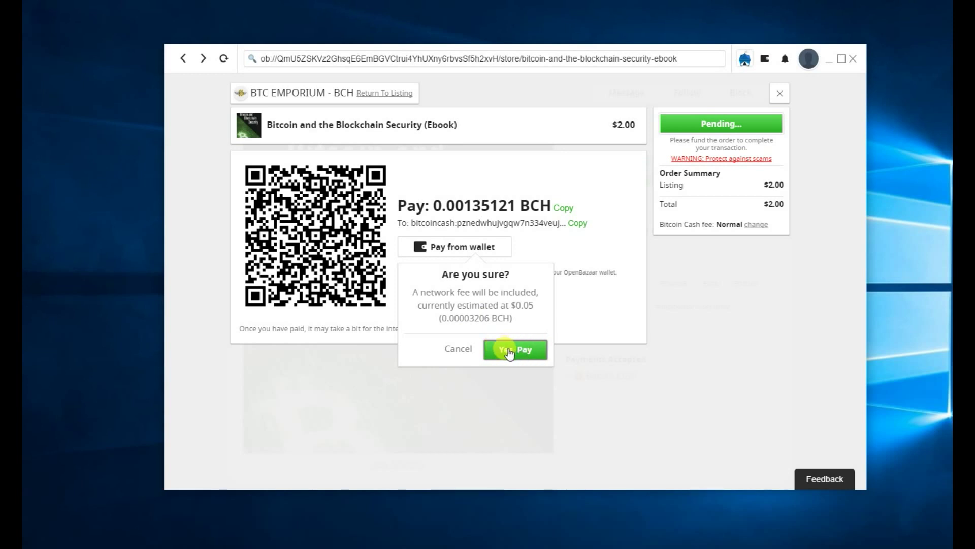
{"action": "left_click", "coordinate": [502, 351]}
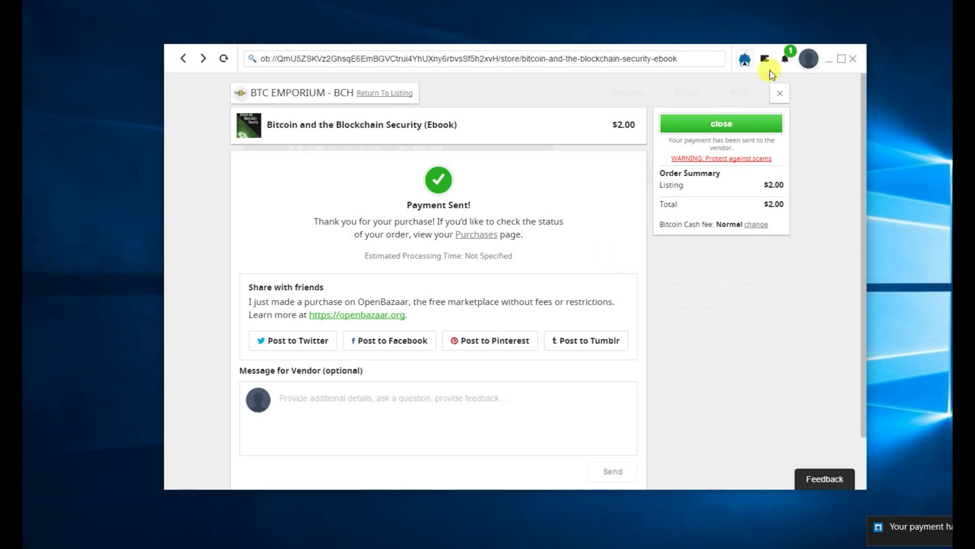
Open the ebook order from the payment notification, check its Discussion and Summary tabs, then close it
{"action": "left_click", "coordinate": [786, 63]}
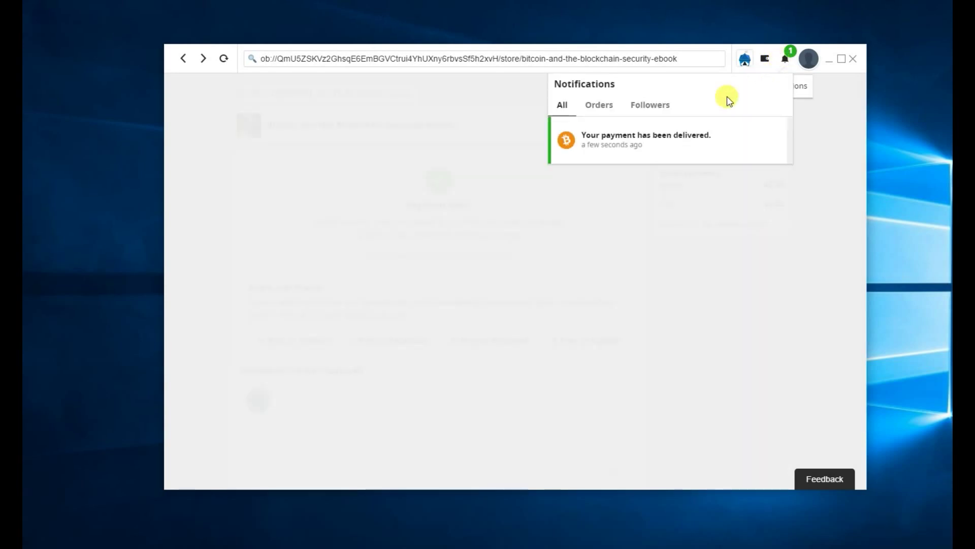
{"action": "left_click", "coordinate": [677, 138]}
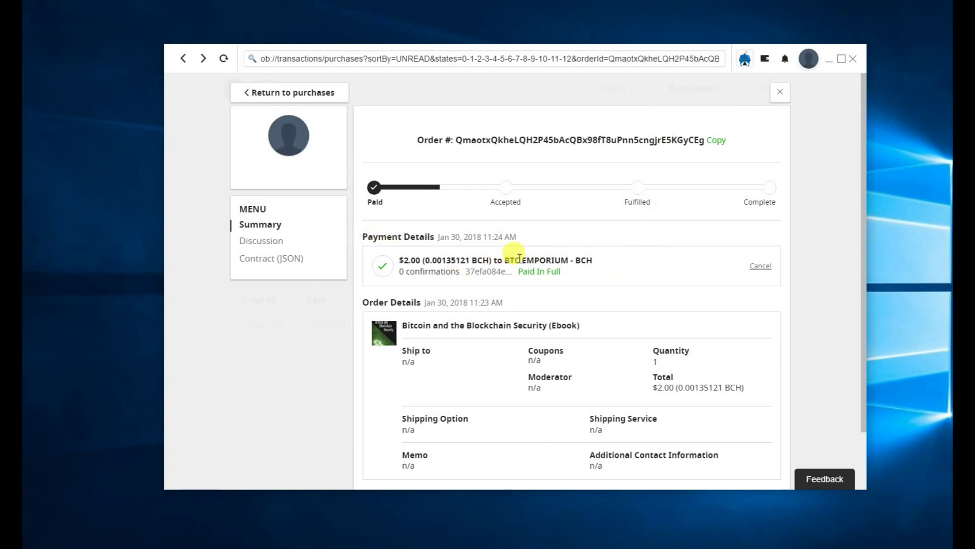
{"action": "left_click", "coordinate": [275, 248]}
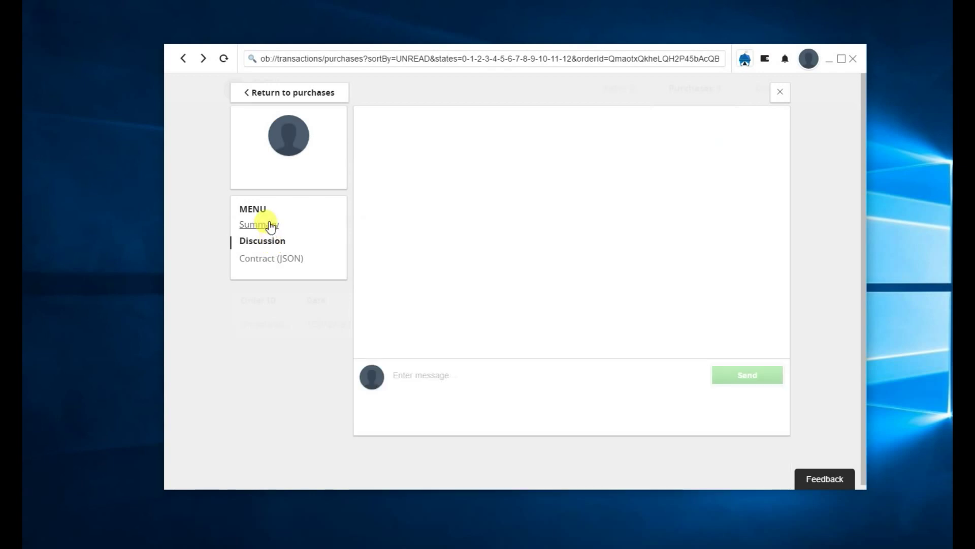
{"action": "left_click", "coordinate": [270, 225]}
{"action": "left_click", "coordinate": [780, 92]}
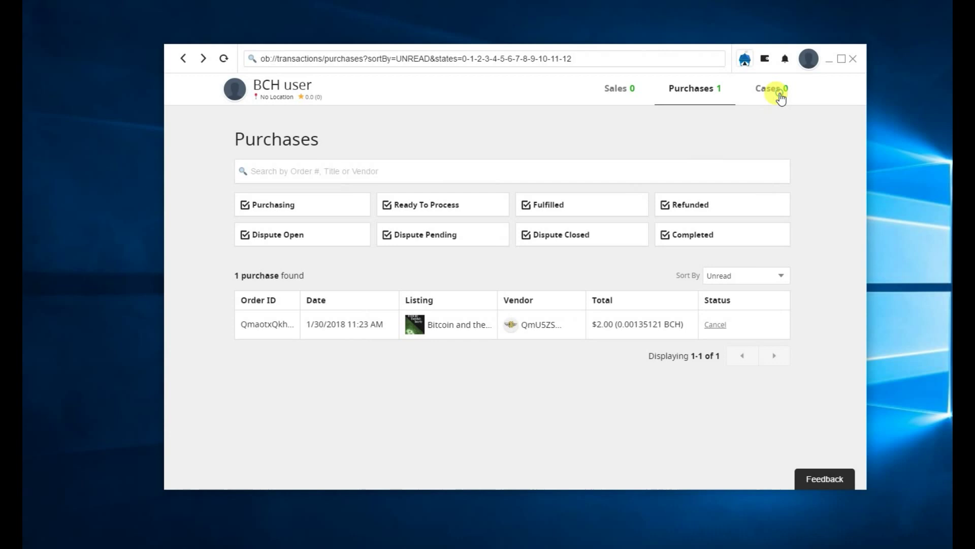
{"action": "left_click", "coordinate": [807, 58]}
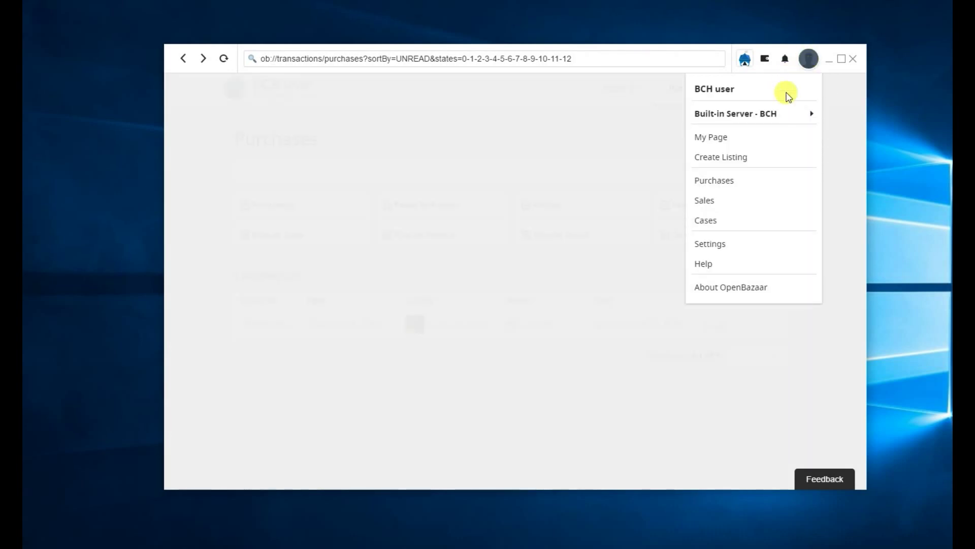
Go to the Purchases list from the account menu
{"action": "left_click", "coordinate": [711, 181]}
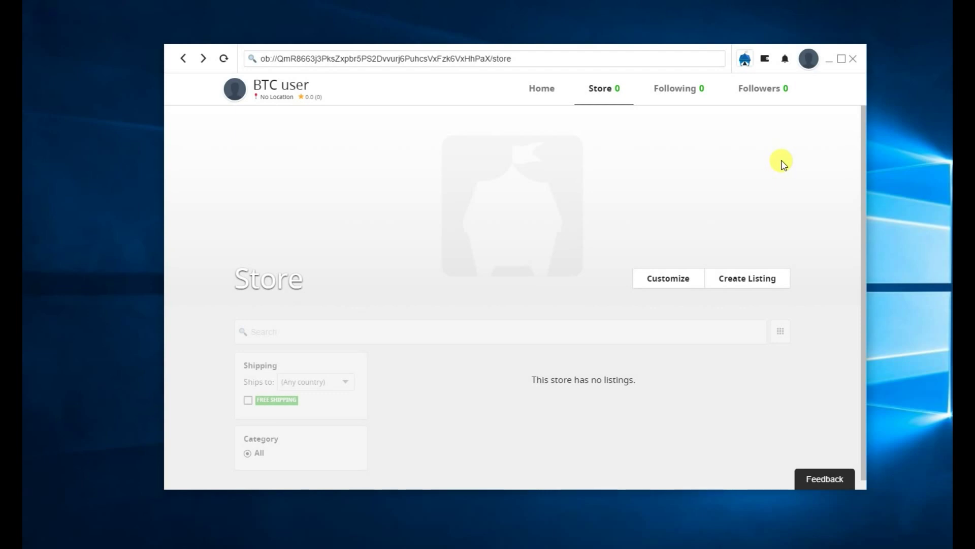
Create a new built-in server with Bitcoin Cash as its currency and save it
{"action": "left_click", "coordinate": [809, 59]}
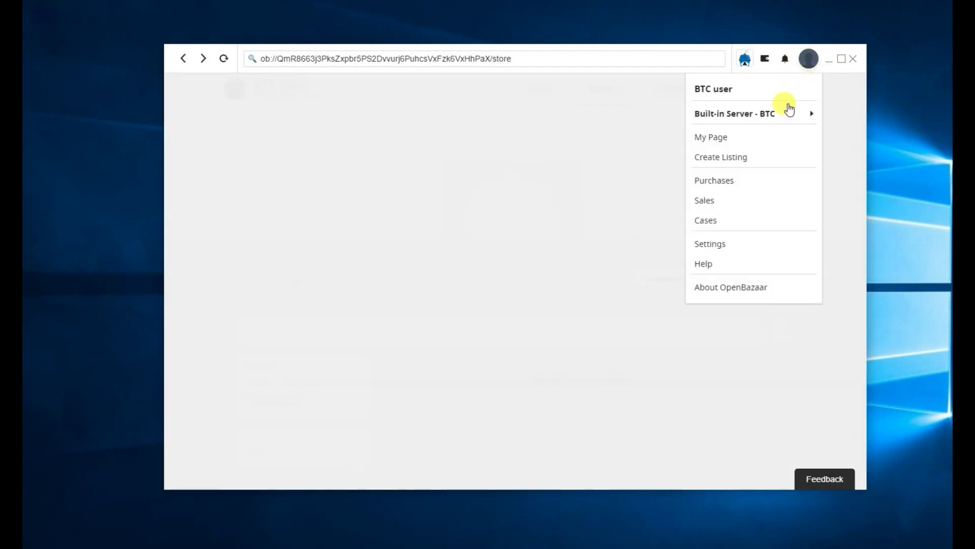
{"action": "mouse_move", "coordinate": [712, 113]}
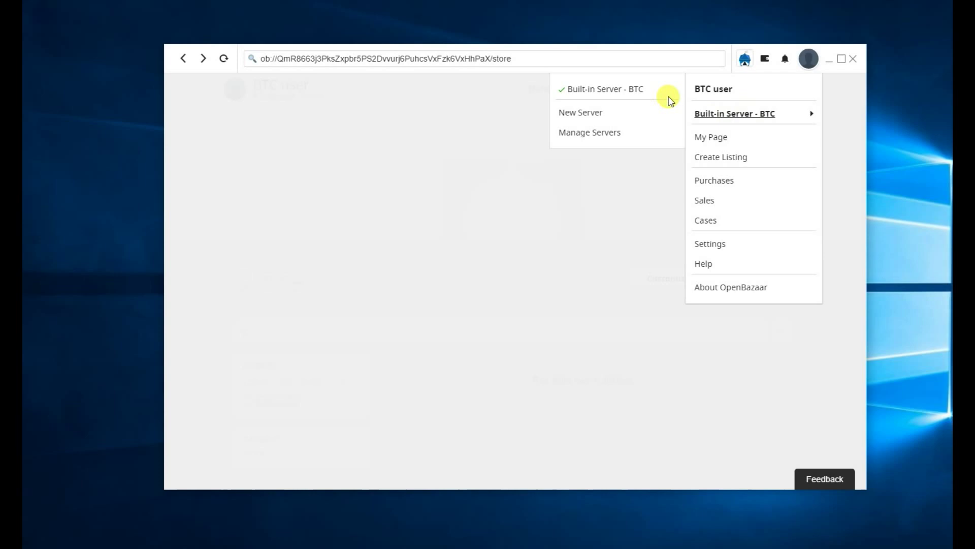
{"action": "left_click", "coordinate": [581, 114]}
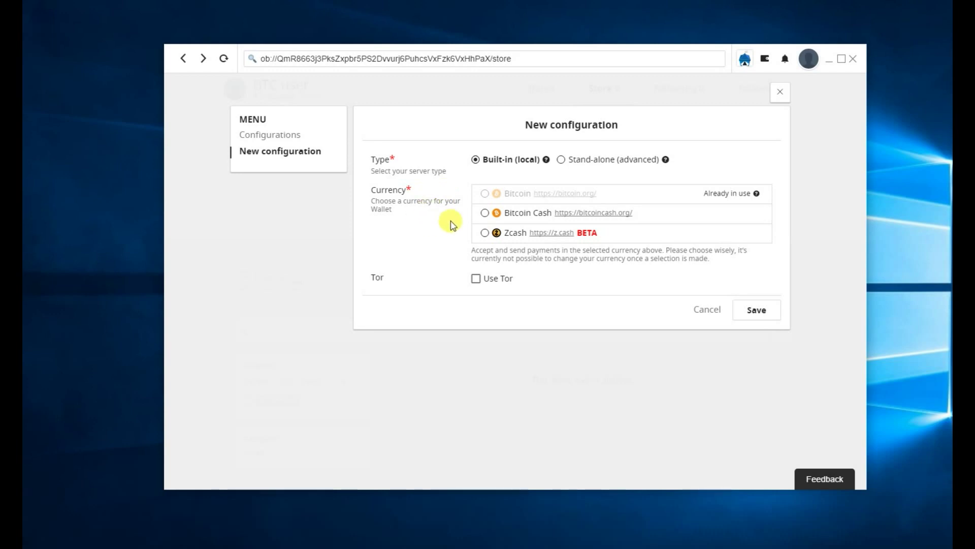
{"action": "left_click", "coordinate": [486, 214]}
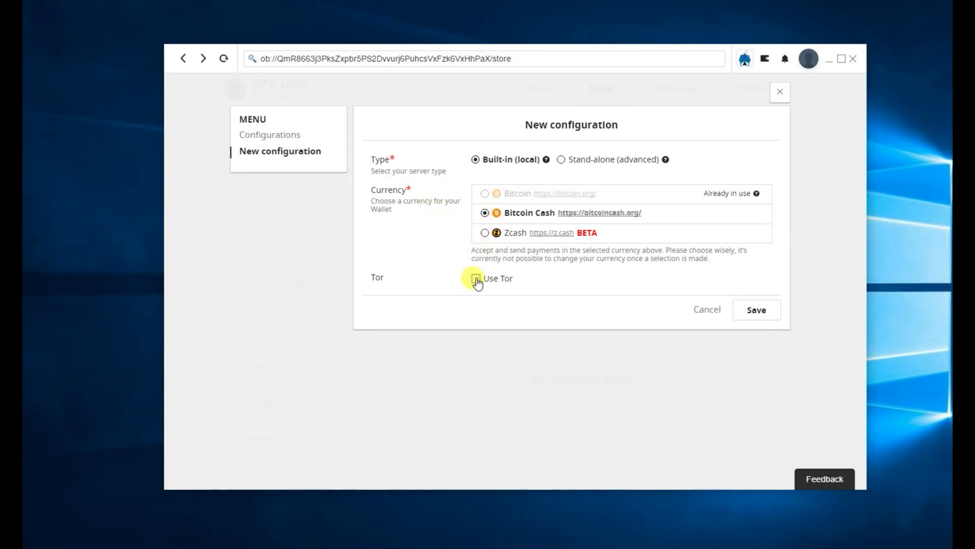
{"action": "left_click", "coordinate": [757, 311]}
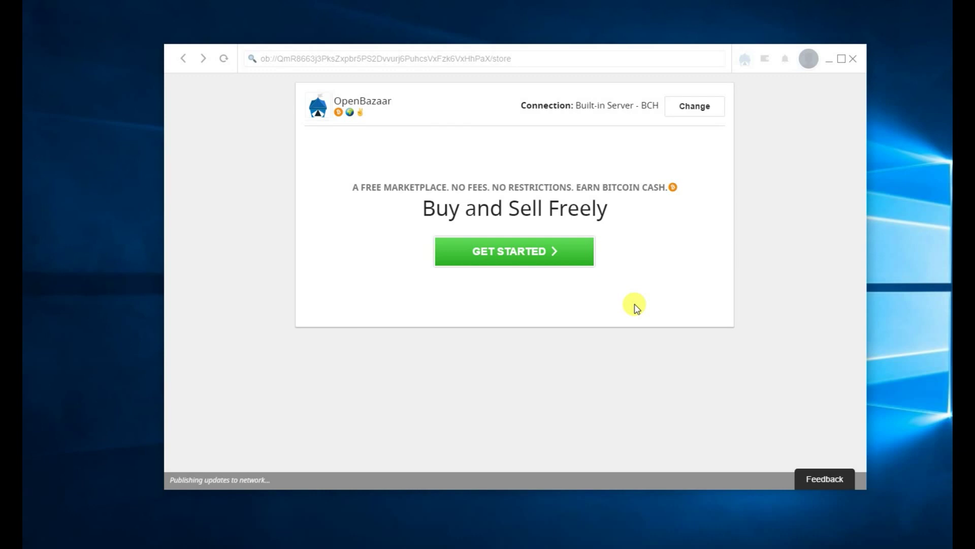
Run through onboarding with the default profile, agree to the terms, and dismiss the store welcome
{"action": "left_click", "coordinate": [529, 251]}
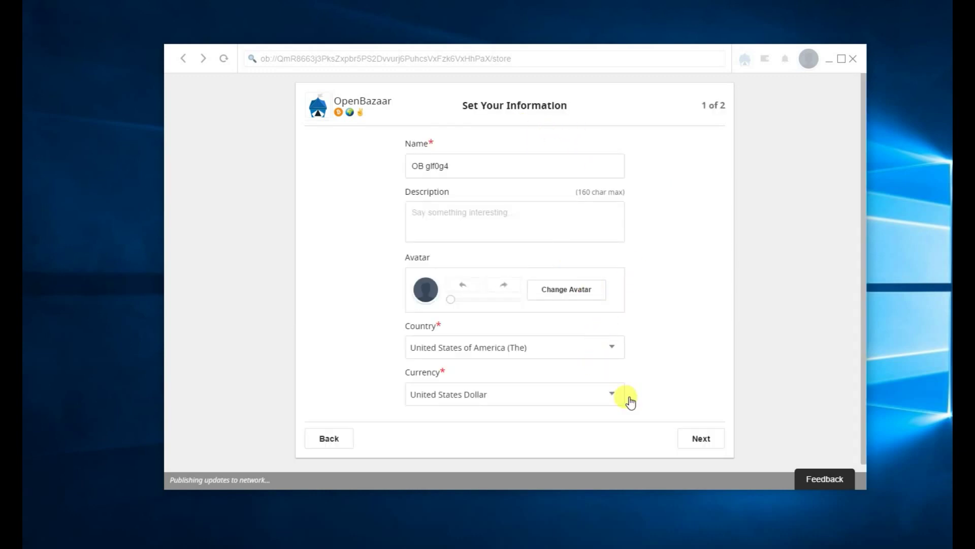
{"action": "left_click", "coordinate": [696, 438]}
{"action": "left_click", "coordinate": [689, 364]}
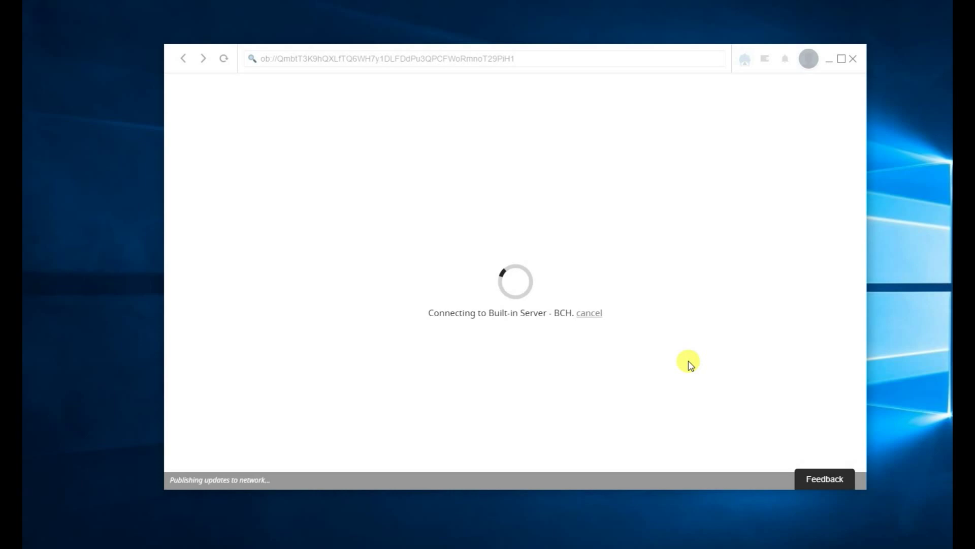
{"action": "left_click", "coordinate": [659, 241]}
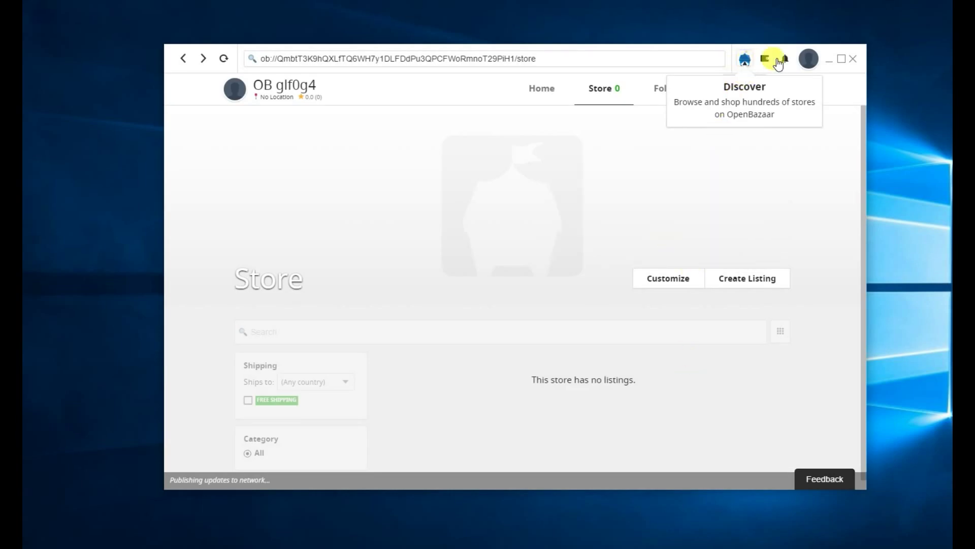
Show the Built-in Server - BCH submenu listing both the BTC and BCH servers
{"action": "left_click", "coordinate": [809, 60]}
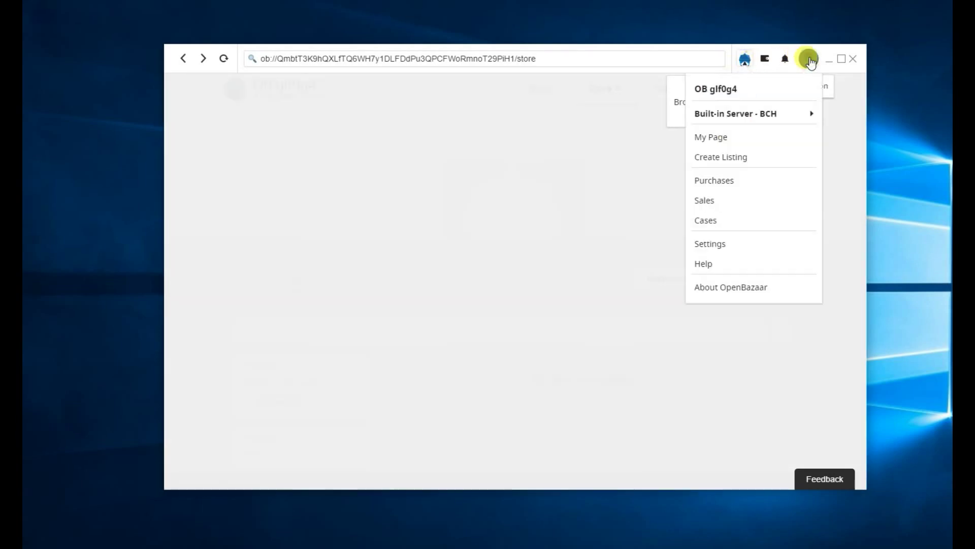
{"action": "mouse_move", "coordinate": [708, 115]}
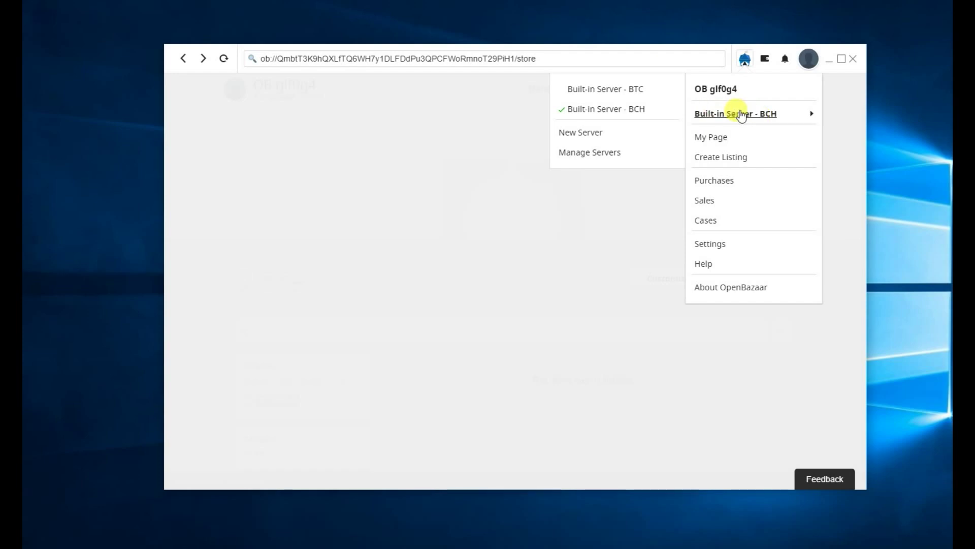